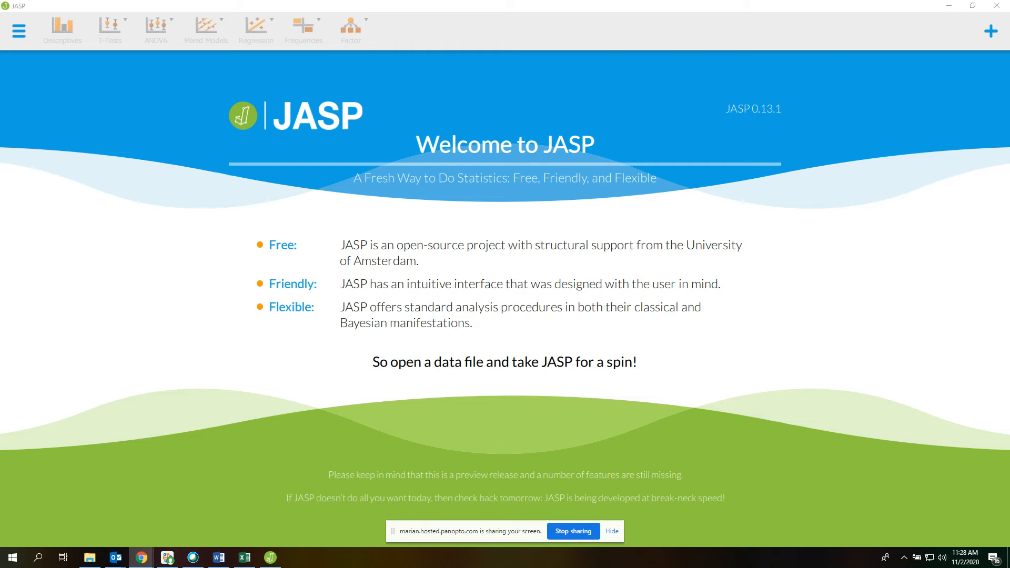
- Open the Ch11Data data file from the SPSS folder on the computer
{"action": "left_click", "coordinate": [500, 365]}
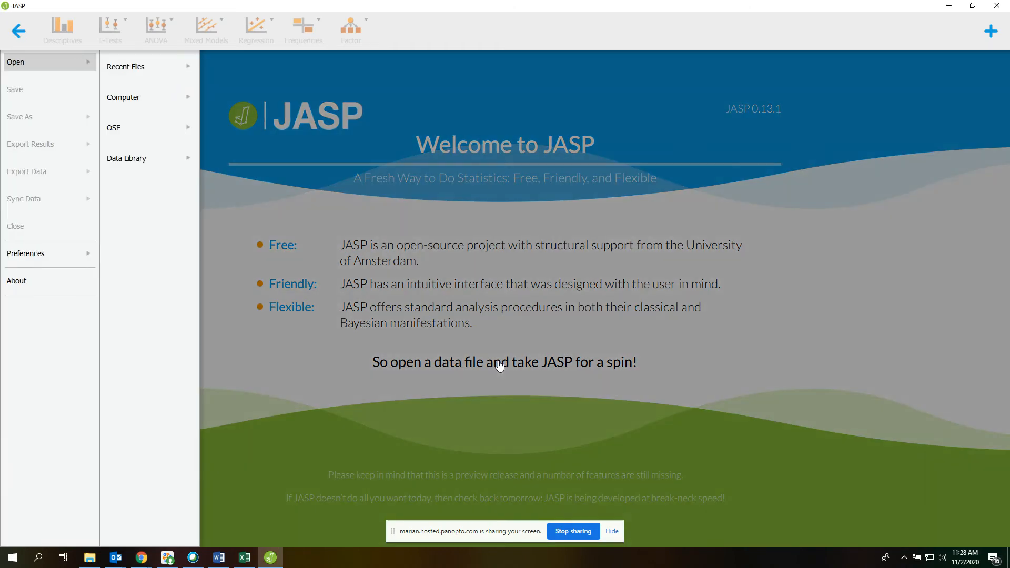
{"action": "left_click", "coordinate": [151, 99]}
{"action": "left_click", "coordinate": [244, 122]}
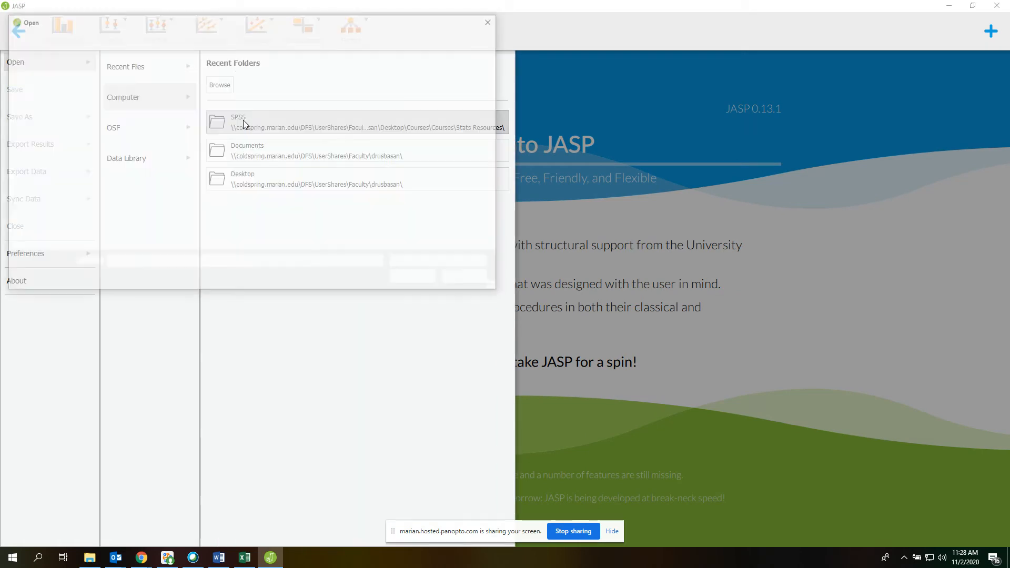
{"action": "left_click", "coordinate": [135, 130]}
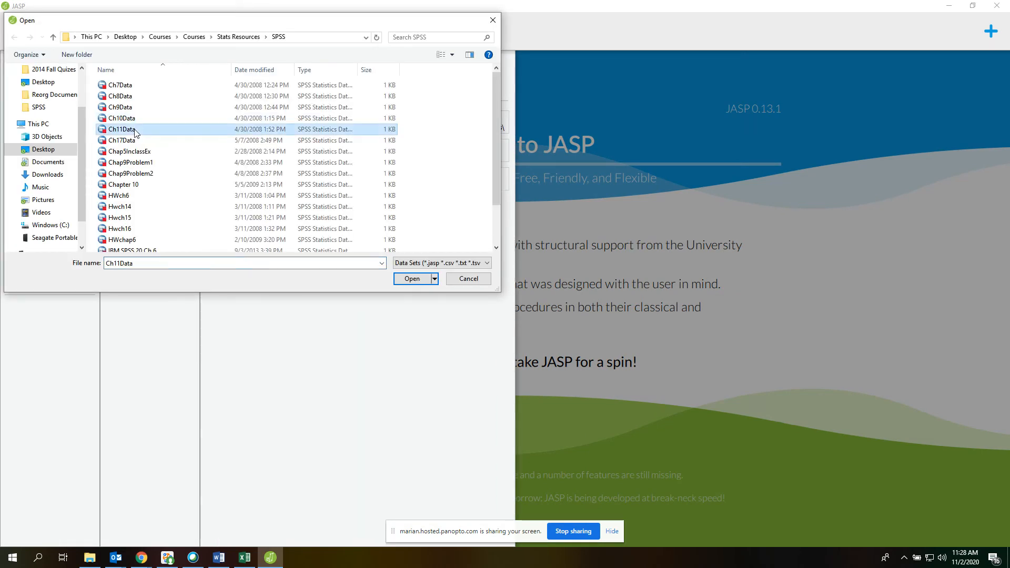
{"action": "double_click", "coordinate": [136, 130]}
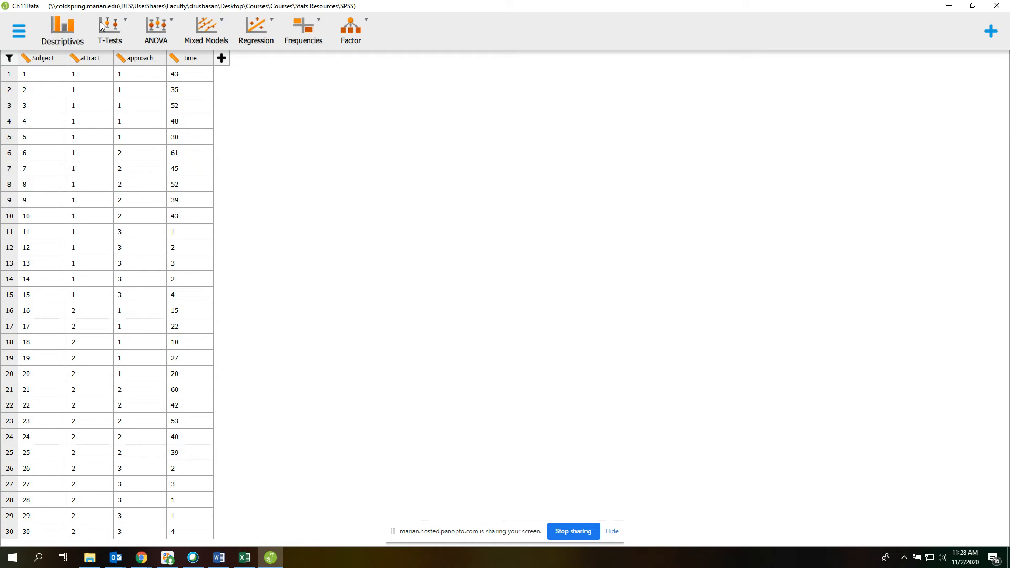
- Start a classical ANOVA and assign time as the dependent variable
{"action": "left_click", "coordinate": [165, 43]}
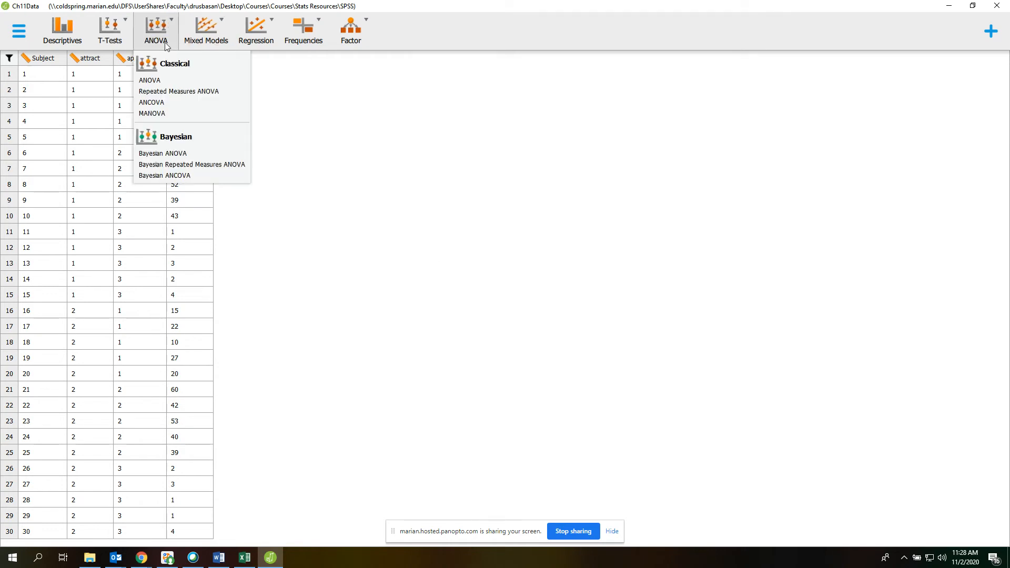
{"action": "left_click", "coordinate": [162, 85]}
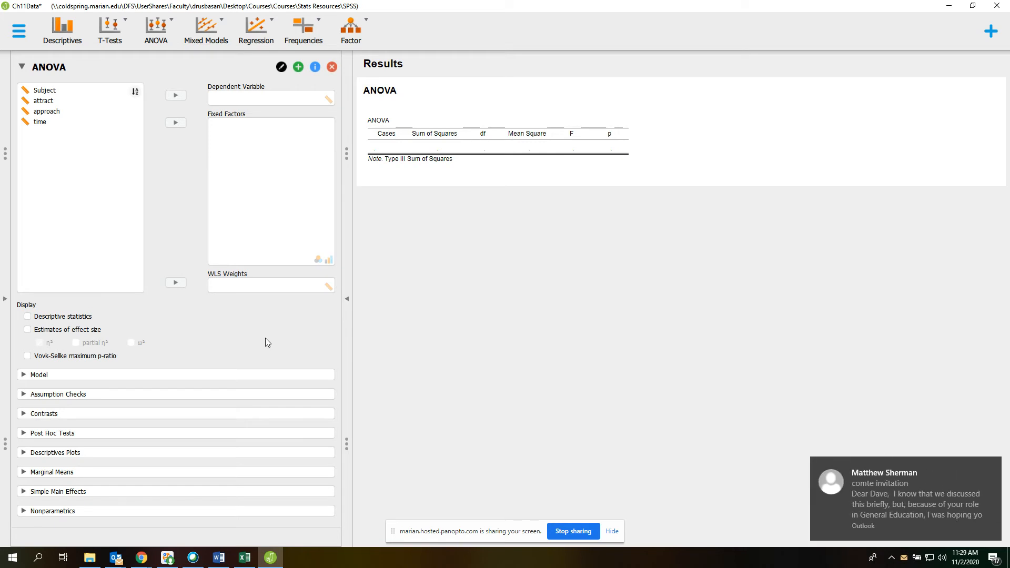
{"action": "left_click", "coordinate": [992, 465]}
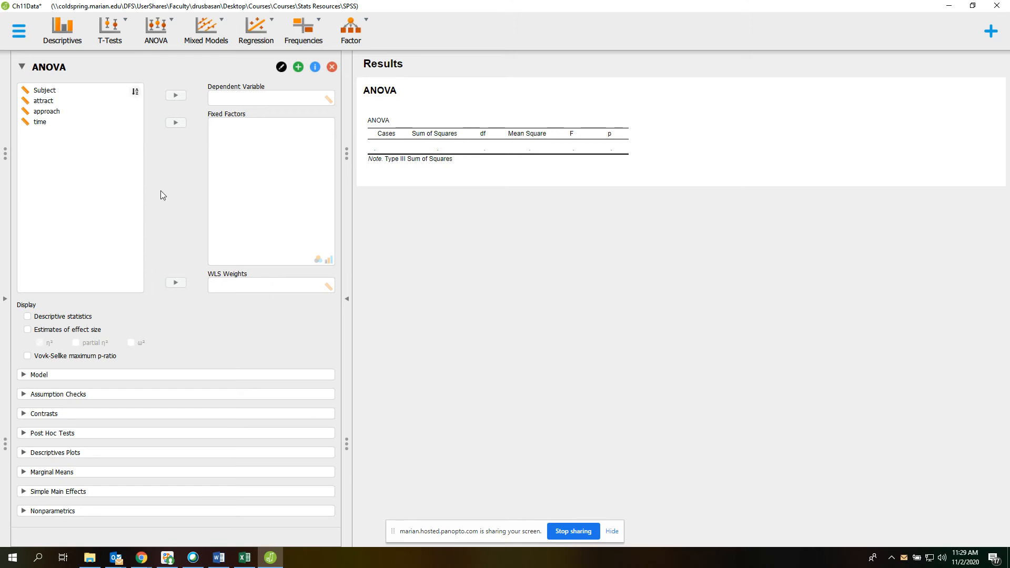
{"action": "left_click", "coordinate": [38, 123]}
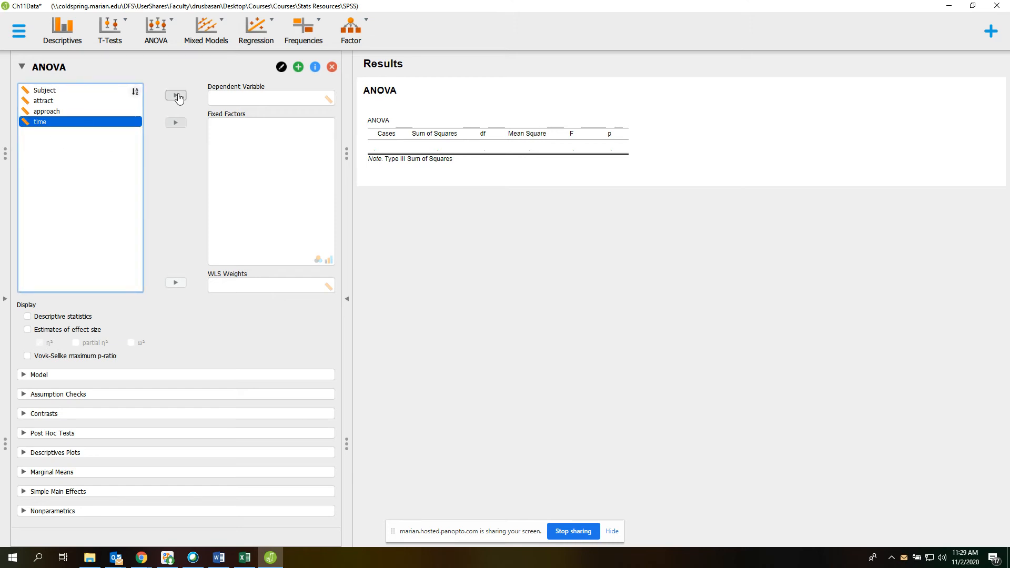
{"action": "left_click", "coordinate": [180, 96]}
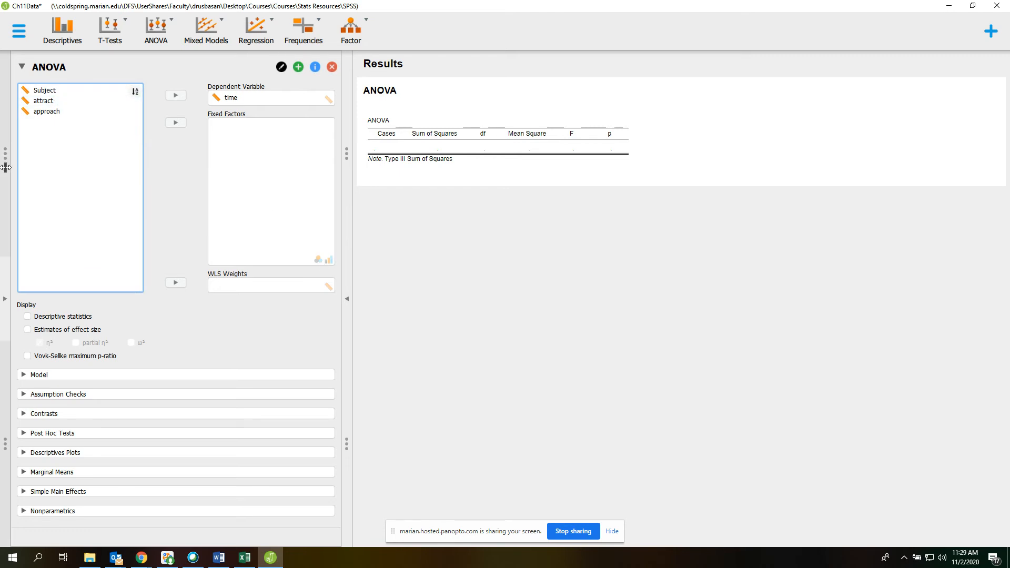
- Reveal the data table and change the measurement level of the attract and approach variables to Nominal
{"action": "left_click_drag", "start_coordinate": [4, 159], "coordinate": [265, 157]}
{"action": "left_click", "coordinate": [74, 58]}
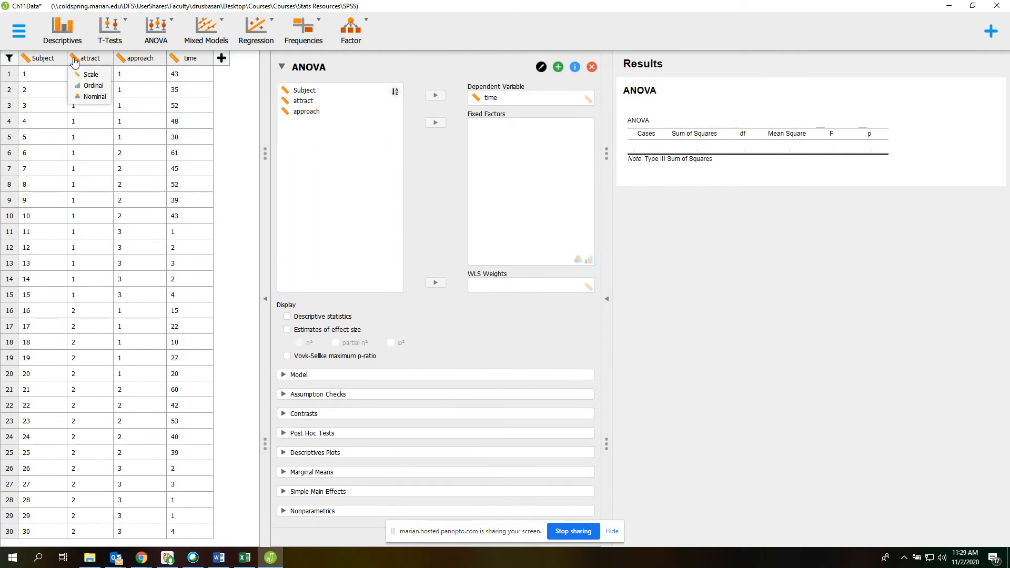
{"action": "left_click", "coordinate": [94, 97]}
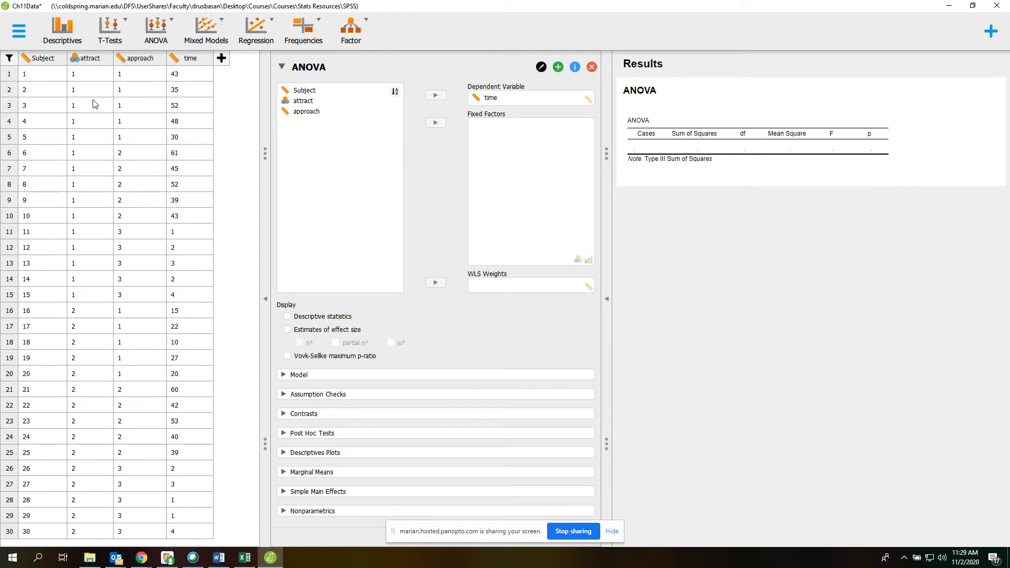
{"action": "left_click", "coordinate": [122, 67]}
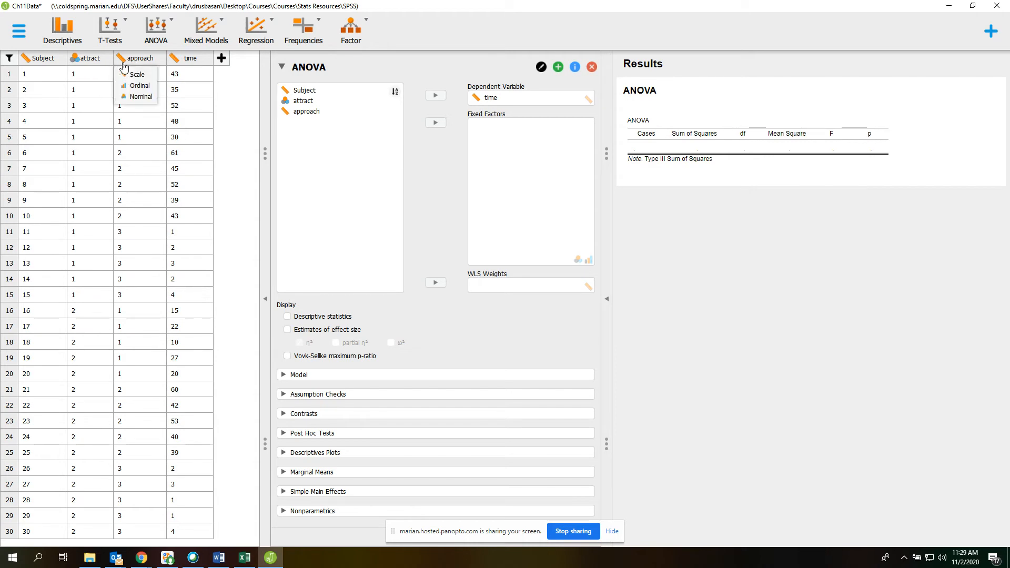
{"action": "left_click", "coordinate": [134, 102]}
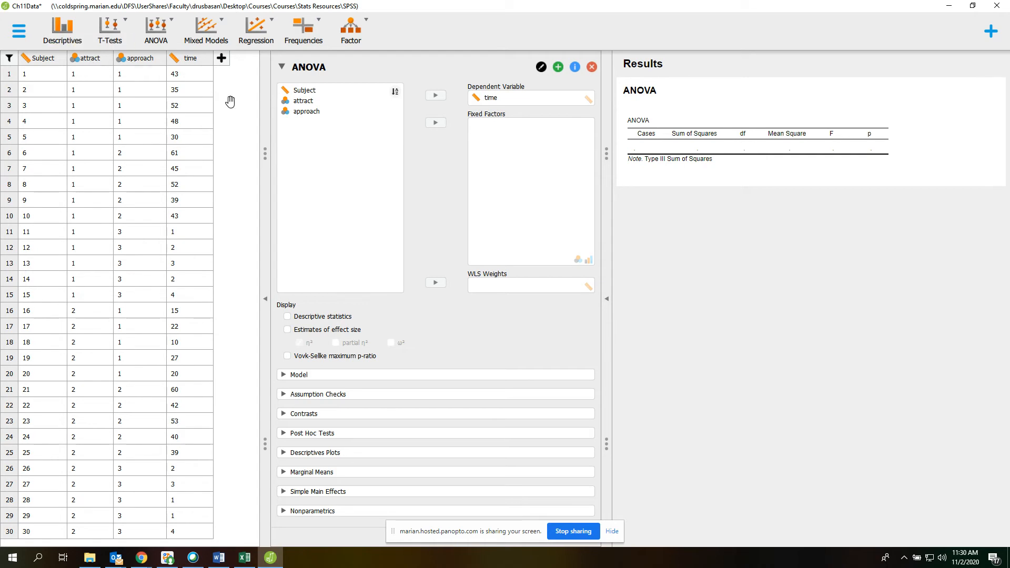
- Shrink the data table and assign attract and approach as fixed factors of the ANOVA
{"action": "left_click_drag", "start_coordinate": [265, 154], "coordinate": [55, 154]}
{"action": "left_click", "coordinate": [99, 102]}
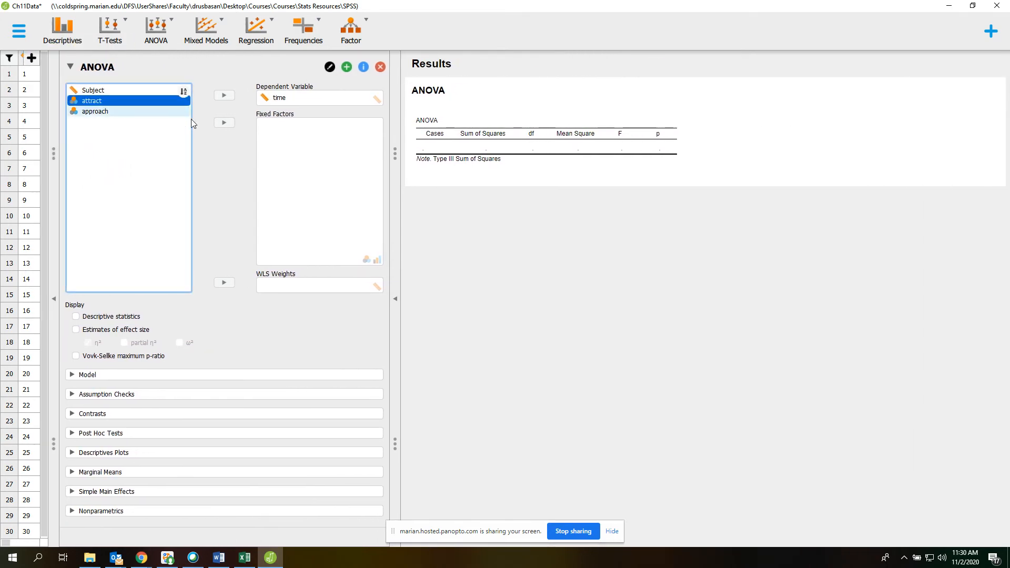
{"action": "left_click", "coordinate": [224, 123]}
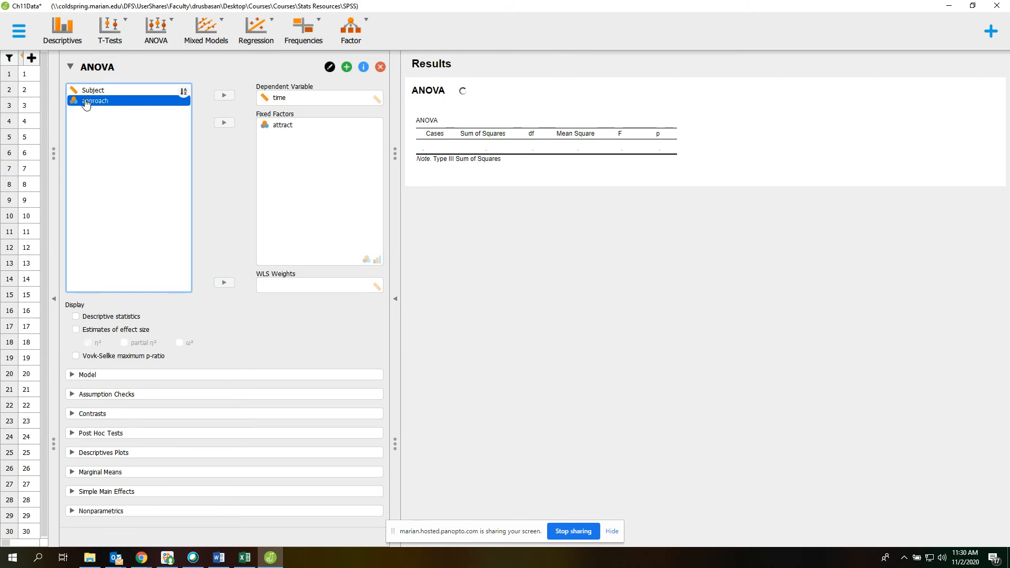
{"action": "left_click", "coordinate": [224, 123]}
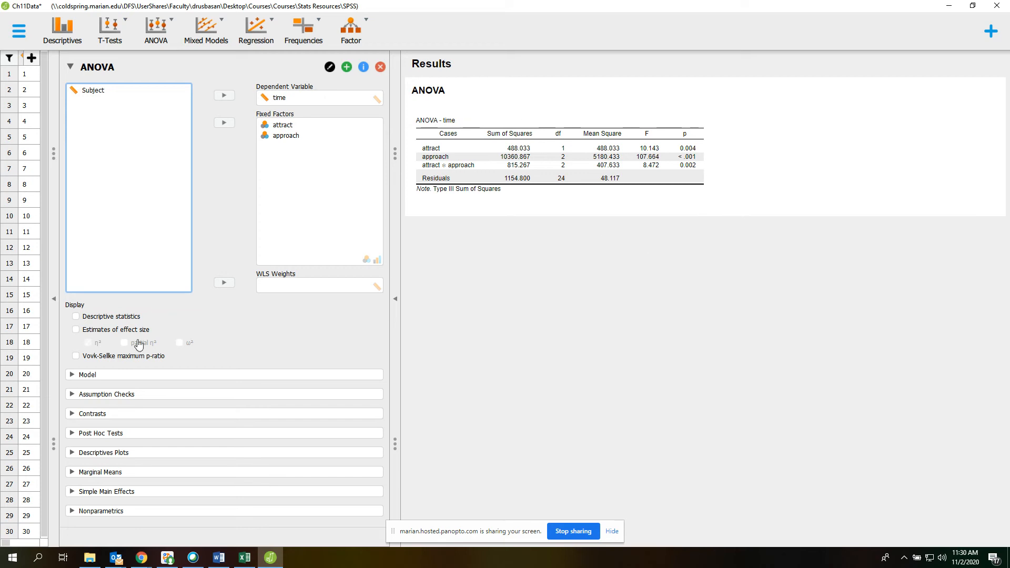
- Include descriptive statistics and η² effect size estimates in the ANOVA output
{"action": "left_click", "coordinate": [127, 317]}
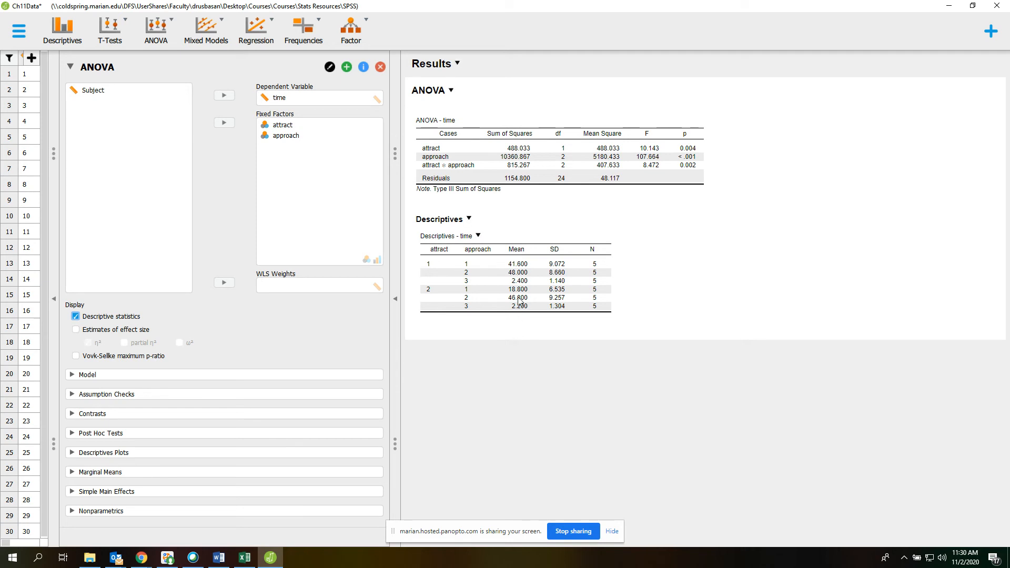
{"action": "left_click", "coordinate": [134, 330]}
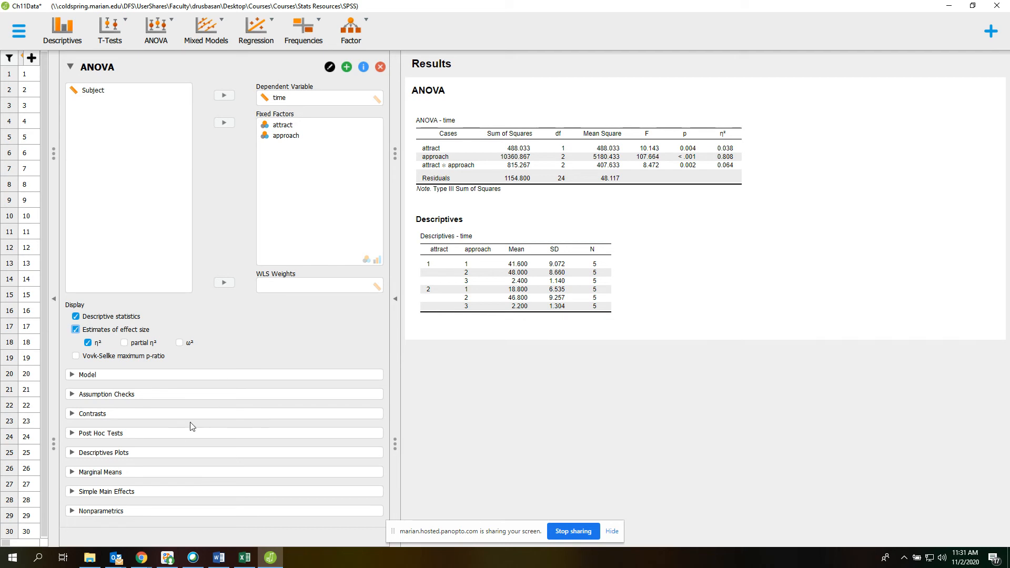
- Request marginal means for the attract and approach factors
{"action": "left_click", "coordinate": [108, 472]}
{"action": "scroll", "coordinate": [210, 480], "scroll_direction": "down", "scroll_amount": 3}
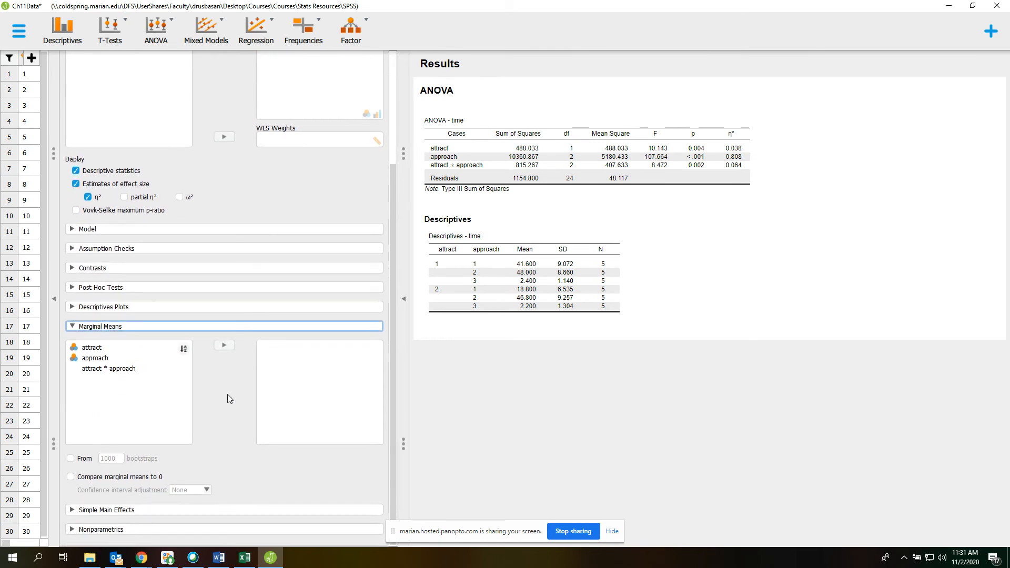
{"action": "left_click", "coordinate": [101, 348]}
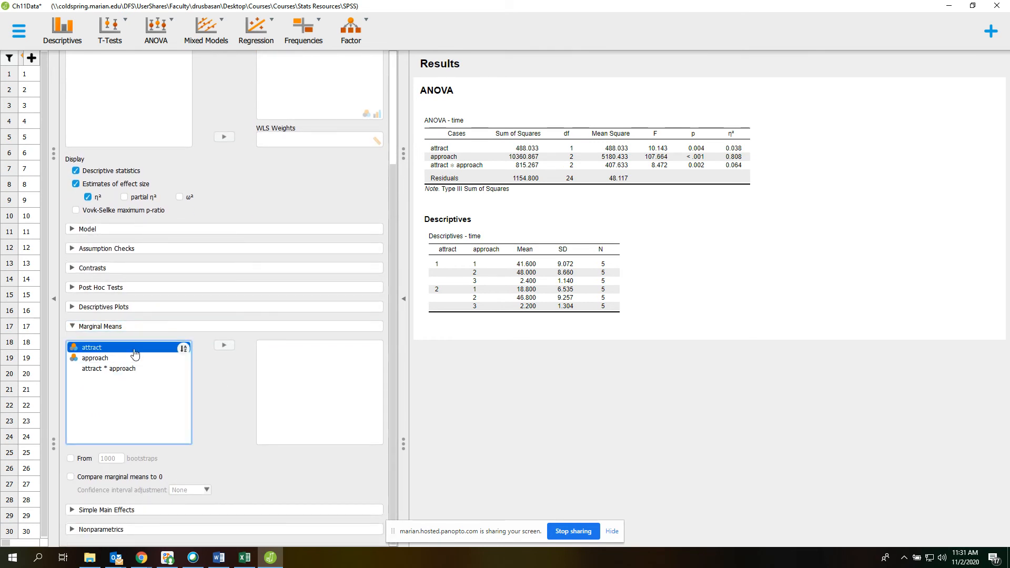
{"action": "left_click", "coordinate": [224, 346]}
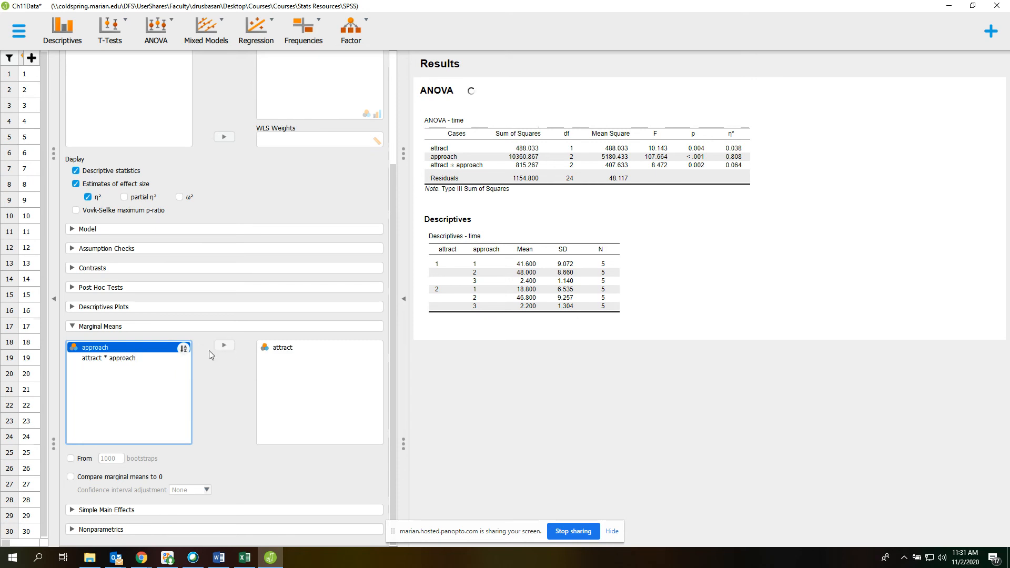
{"action": "left_click", "coordinate": [224, 345]}
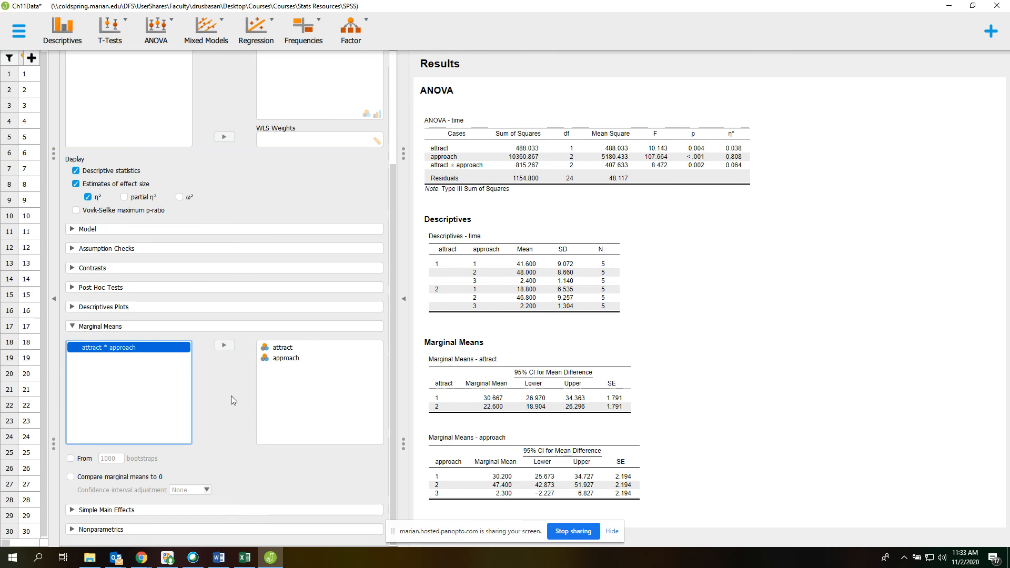
- Create a descriptives plot with approach on the horizontal axis and attract as separate lines
{"action": "left_click", "coordinate": [111, 307]}
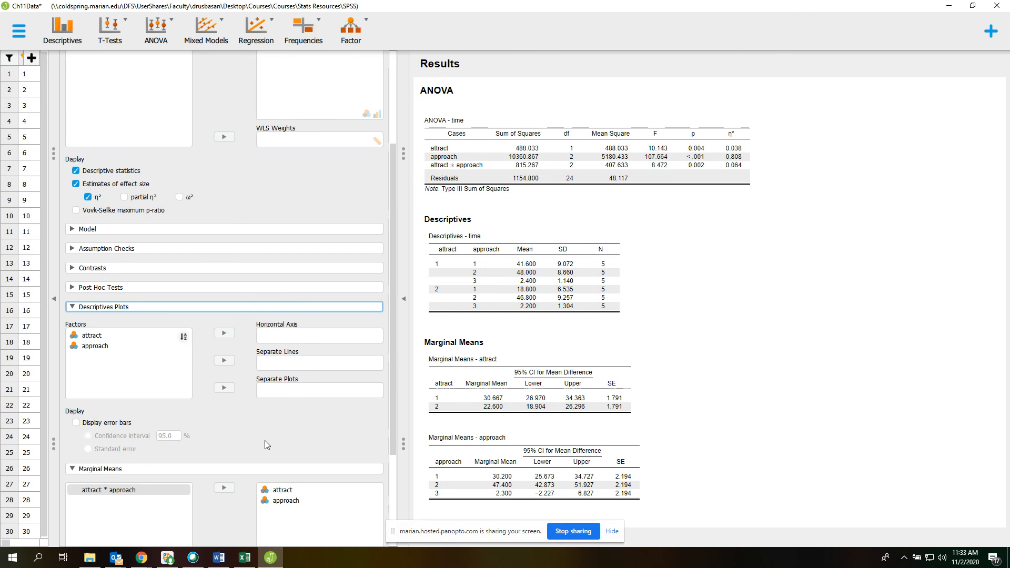
{"action": "left_click", "coordinate": [99, 348]}
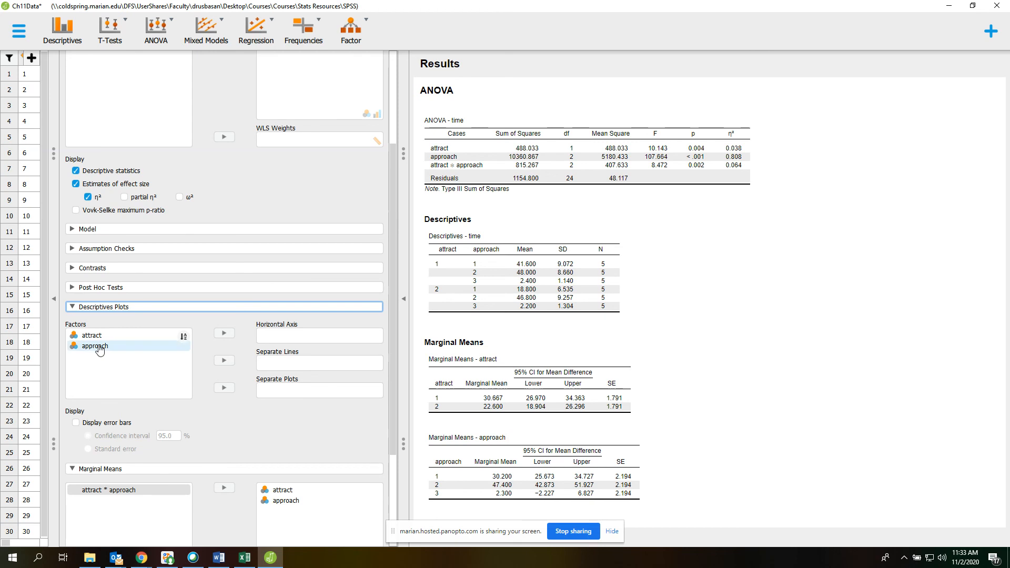
{"action": "left_click", "coordinate": [99, 348]}
{"action": "left_click", "coordinate": [224, 334]}
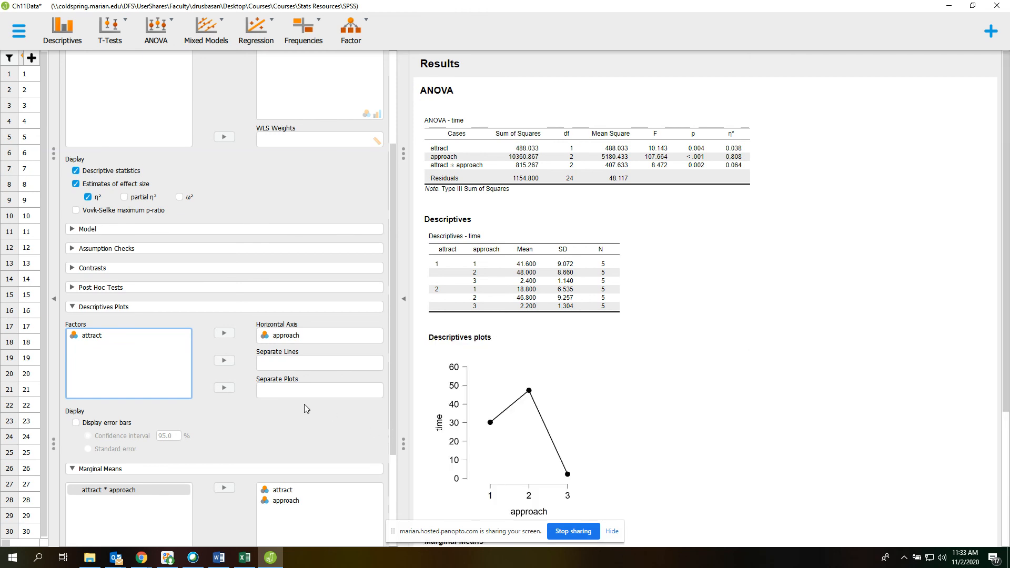
{"action": "left_click", "coordinate": [101, 341]}
{"action": "left_click", "coordinate": [224, 360]}
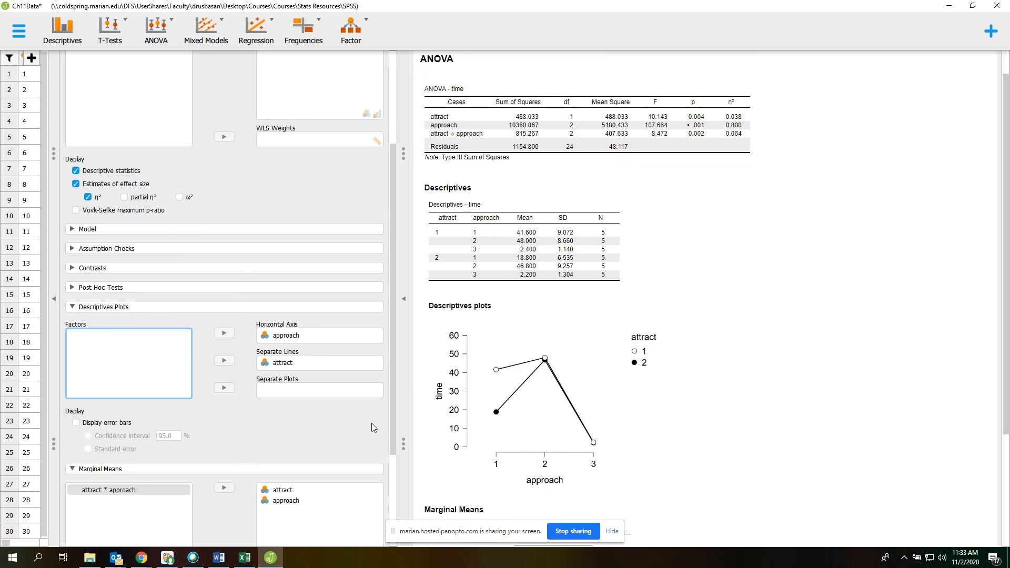
- Review the results, comparing the ANOVA table, cell descriptives, descriptives plot and marginal means for attract and approach
{"action": "scroll", "coordinate": [435, 394], "scroll_direction": "down", "scroll_amount": 1}
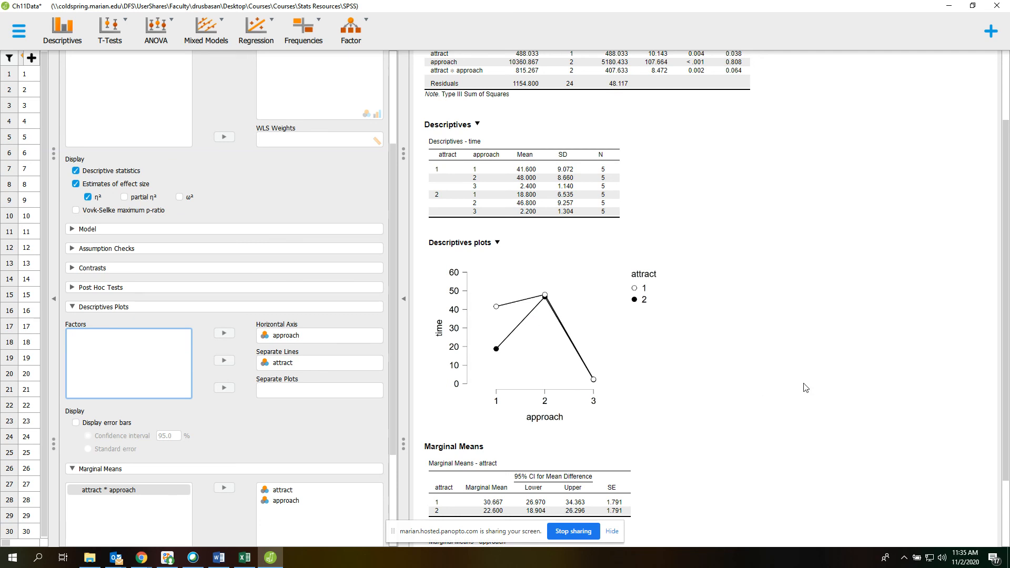
{"action": "scroll", "coordinate": [758, 398], "scroll_direction": "up", "scroll_amount": 3}
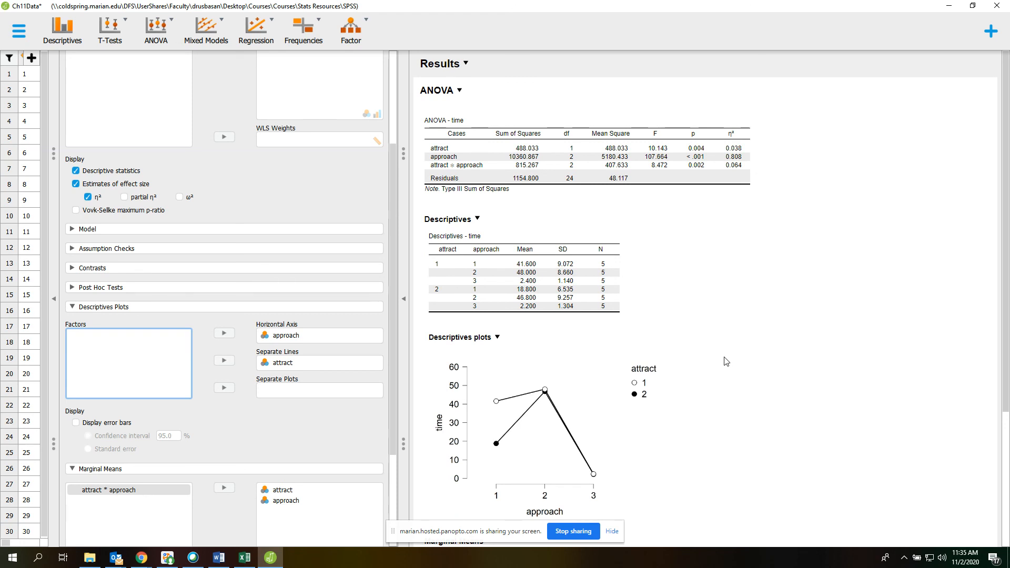
{"action": "scroll", "coordinate": [736, 334], "scroll_direction": "down", "scroll_amount": 2}
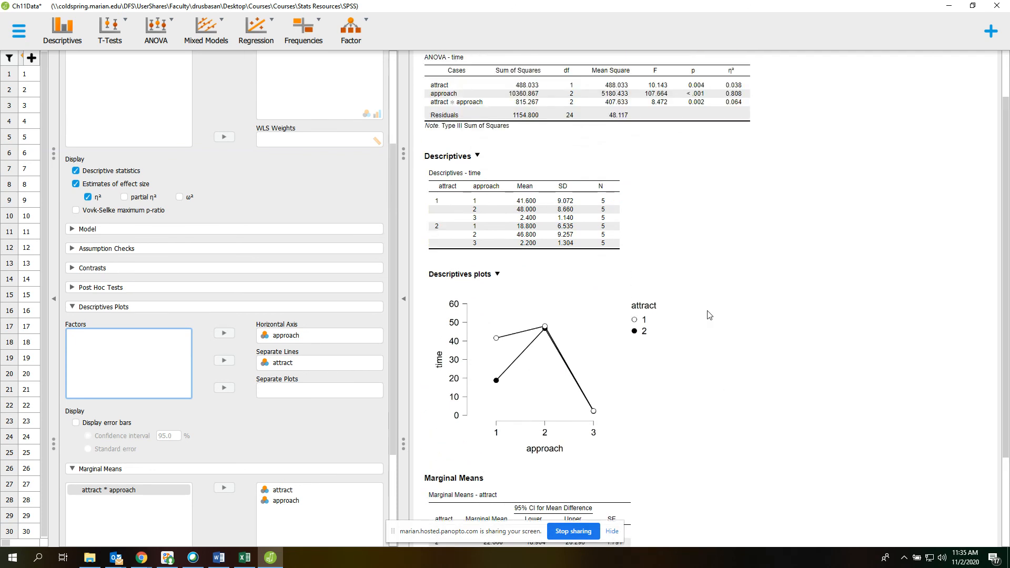
{"action": "scroll", "coordinate": [704, 308], "scroll_direction": "down", "scroll_amount": 4}
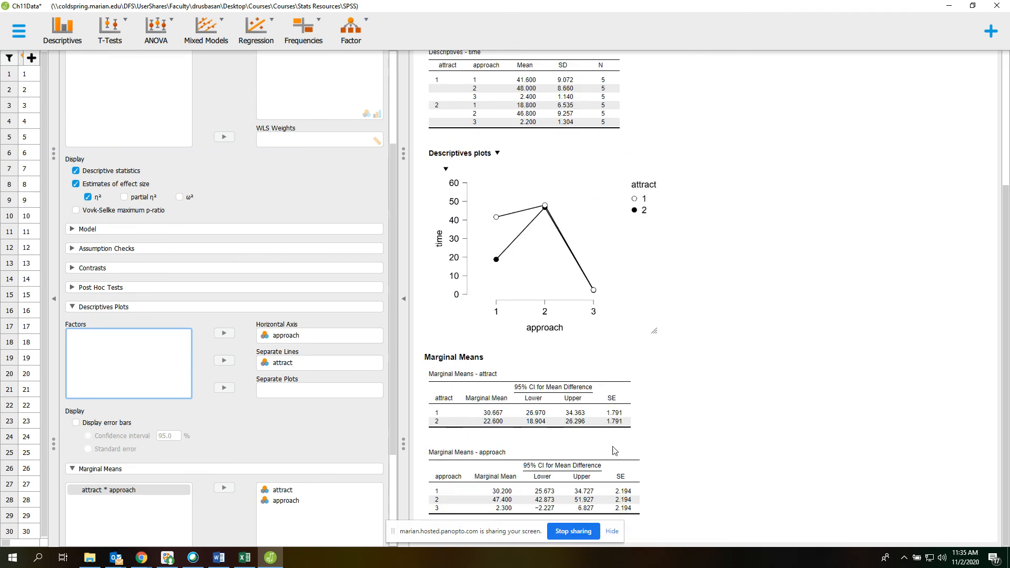
{"action": "scroll", "coordinate": [756, 329], "scroll_direction": "up", "scroll_amount": 6}
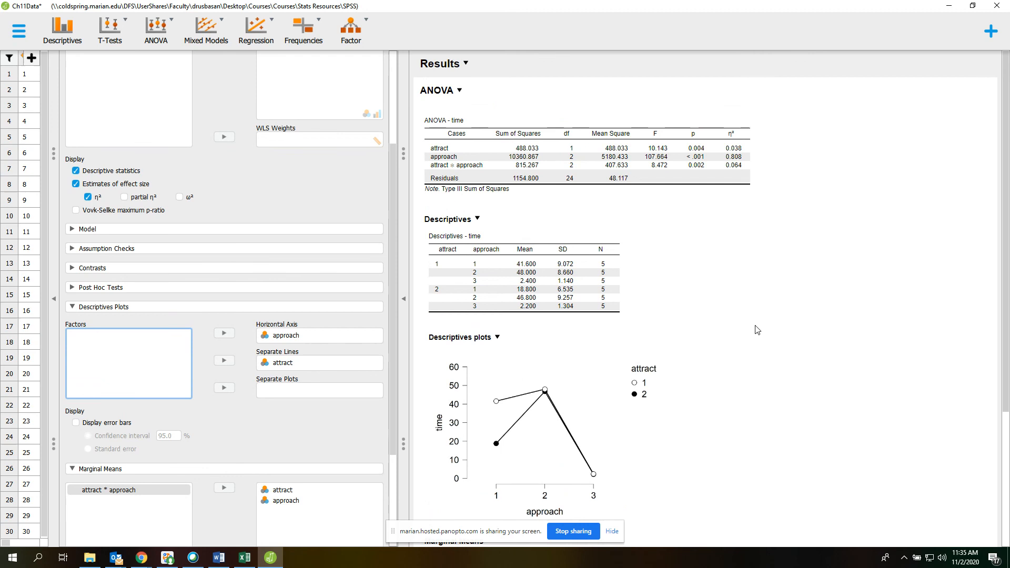
{"action": "scroll", "coordinate": [756, 335], "scroll_direction": "down", "scroll_amount": 5}
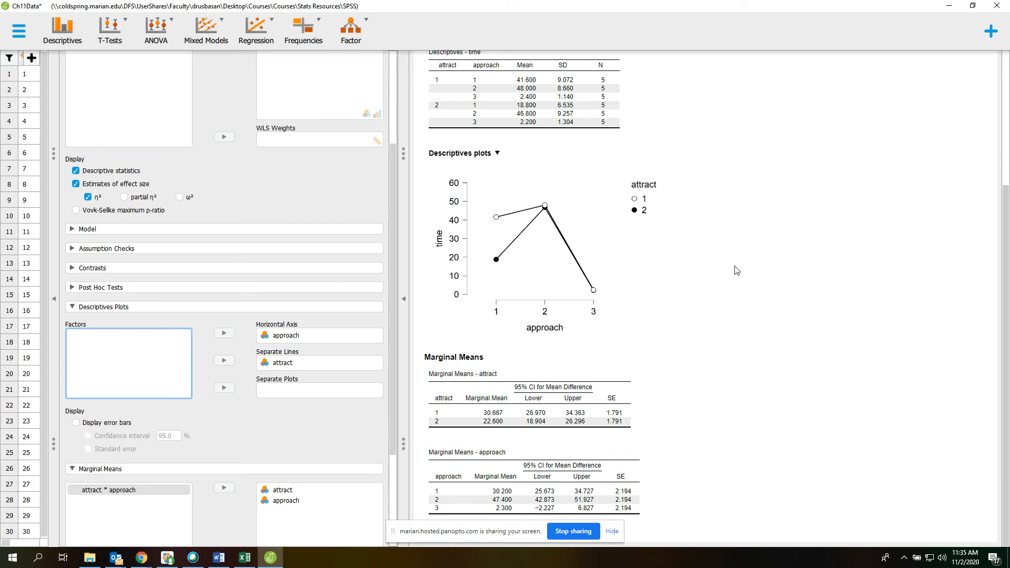
{"action": "scroll", "coordinate": [744, 283], "scroll_direction": "up", "scroll_amount": 1}
{"action": "scroll", "coordinate": [744, 283], "scroll_direction": "up", "scroll_amount": 3}
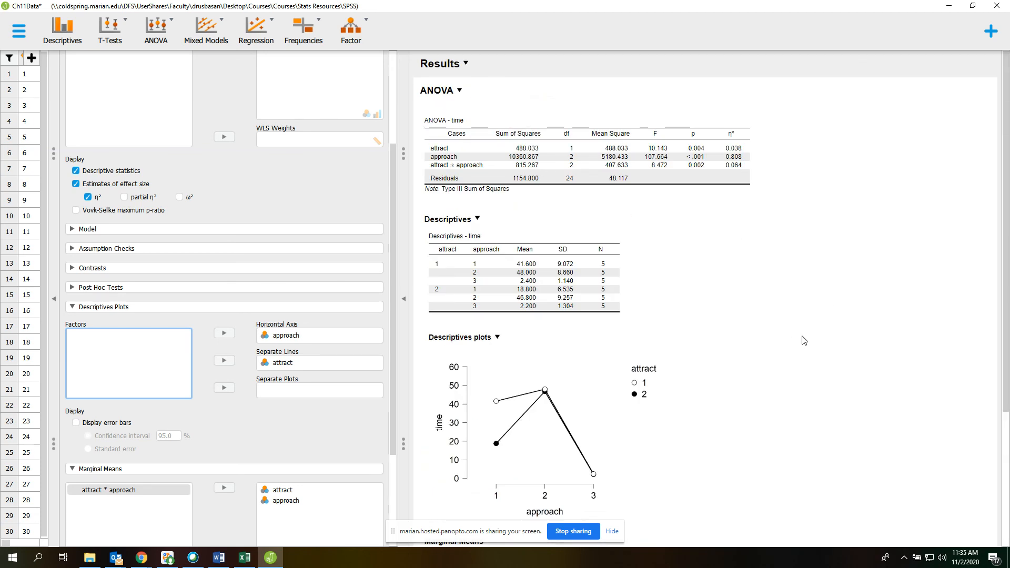